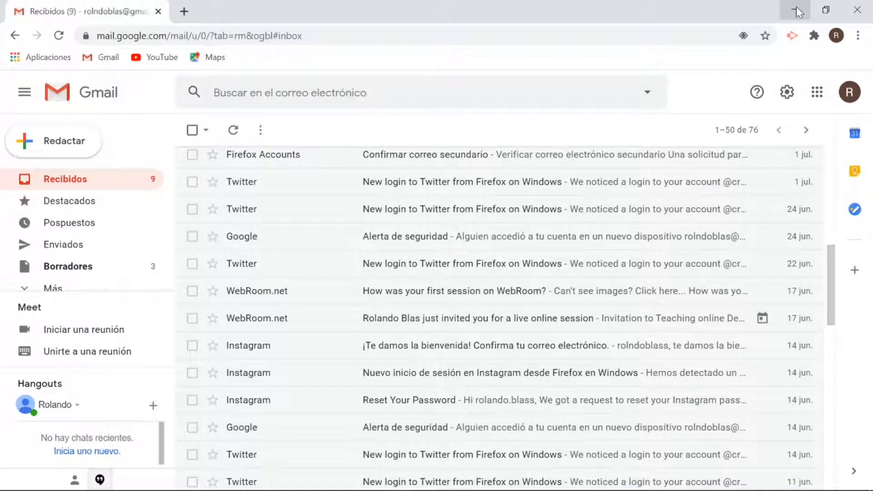
# - Launch Google Drive in a new tab from Gmail's Google apps list
pyautogui.click(817, 94)
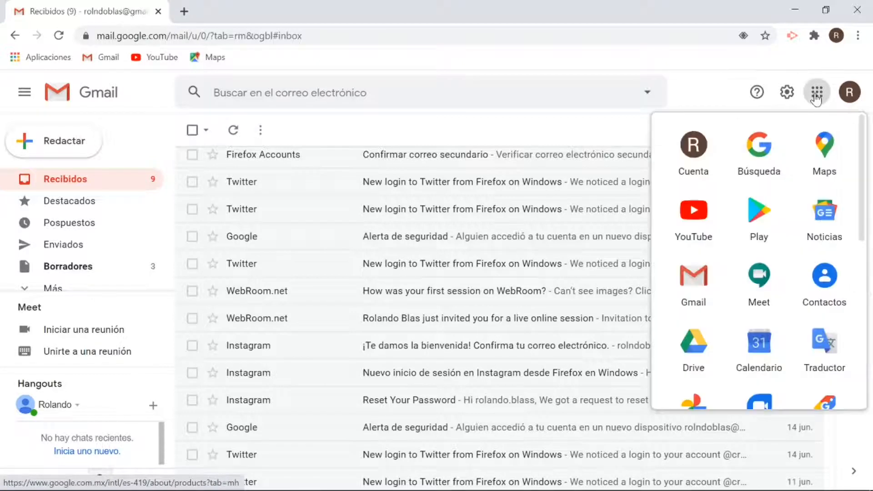
pyautogui.click(700, 354)
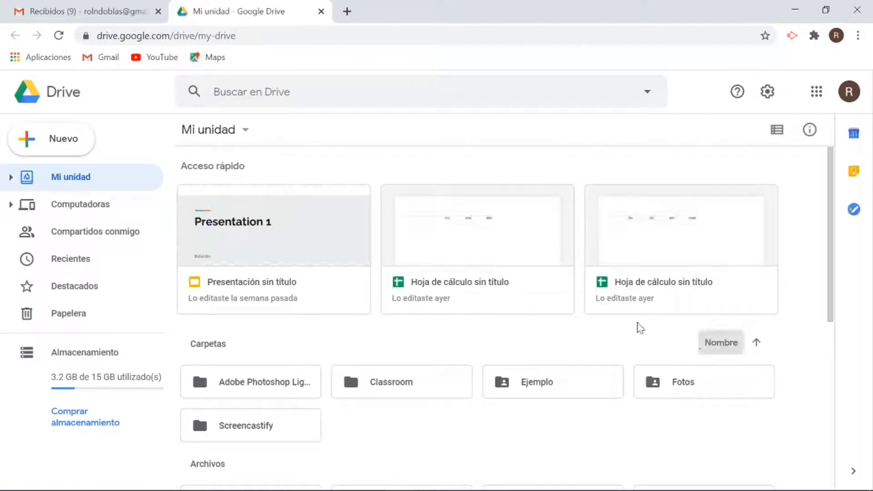
# - From Drive's Nuevo menu, start a new Google Form from a template
pyautogui.click(64, 138)
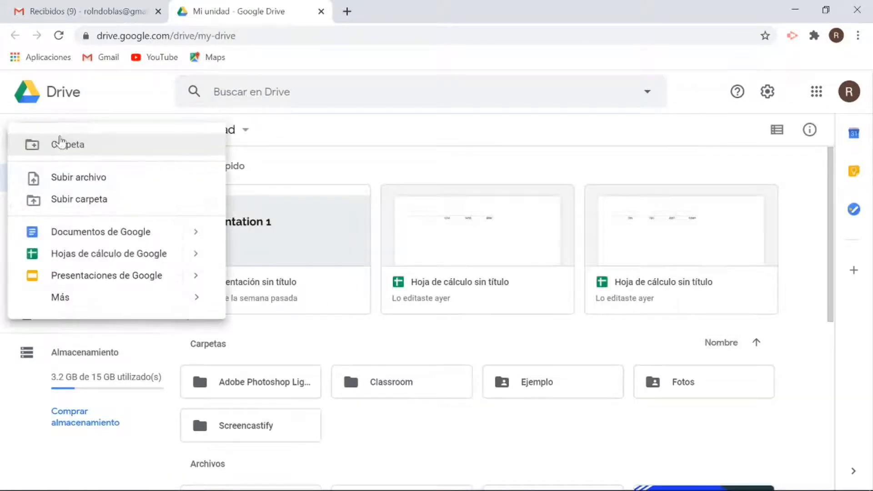
pyautogui.moveTo(73, 300)
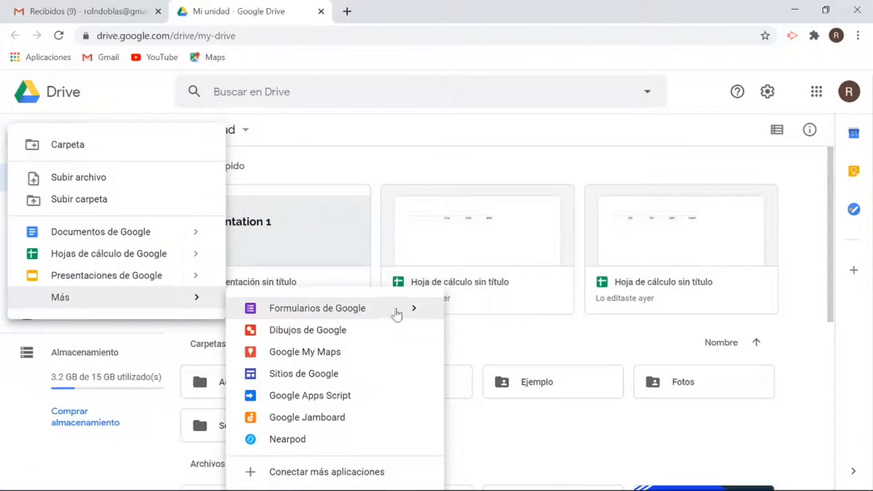
pyautogui.moveTo(411, 307)
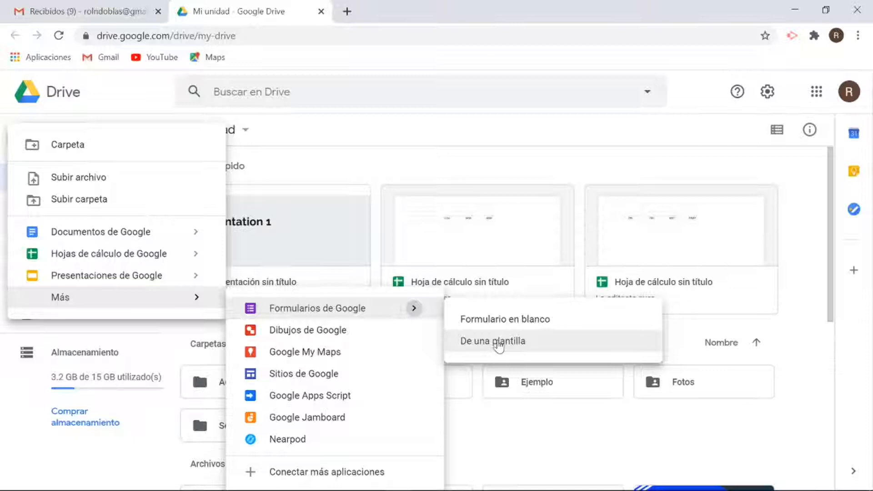
pyautogui.click(497, 343)
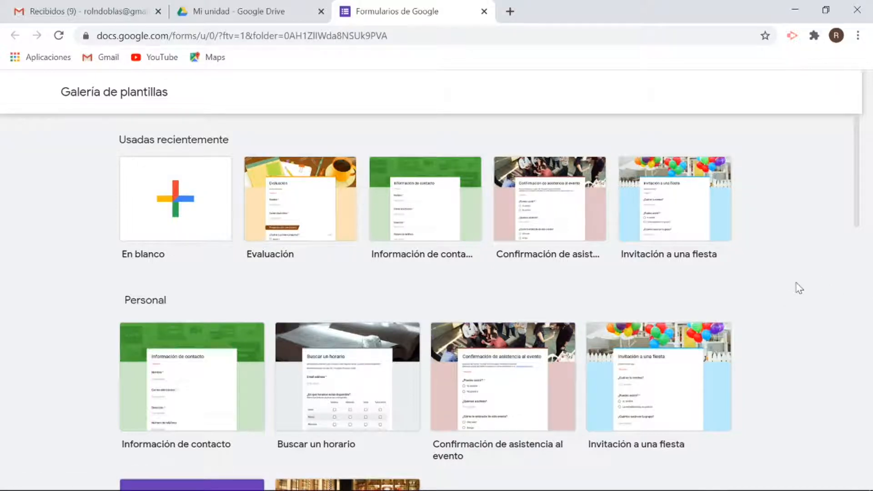
# - Create a form from the Educación 'Evaluación' template and look over its Nombre and Correo electrónico questions
pyautogui.scroll(-6, 798, 289)
pyautogui.scroll(-10, 798, 288)
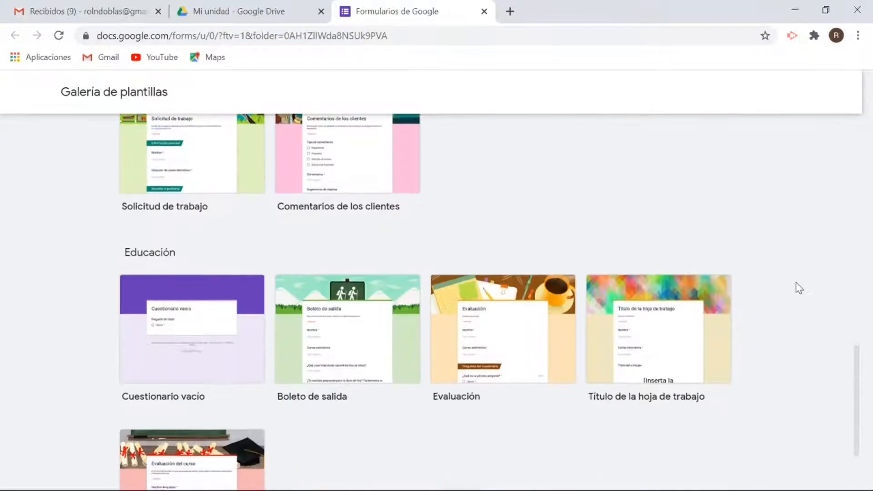
pyautogui.scroll(-2, 798, 288)
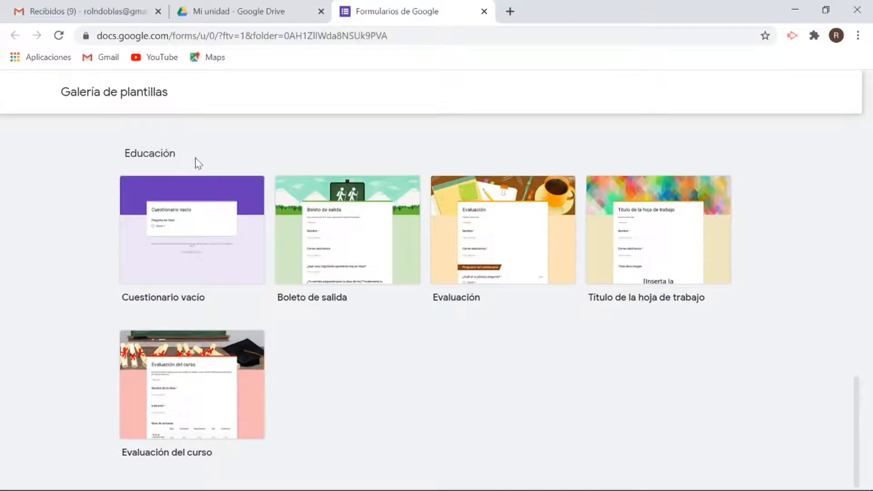
pyautogui.click(487, 257)
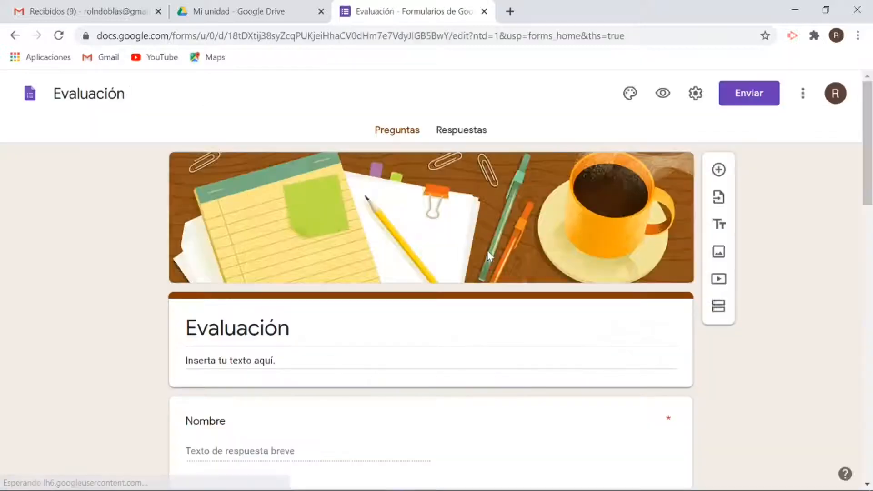
pyautogui.scroll(-4, 788, 355)
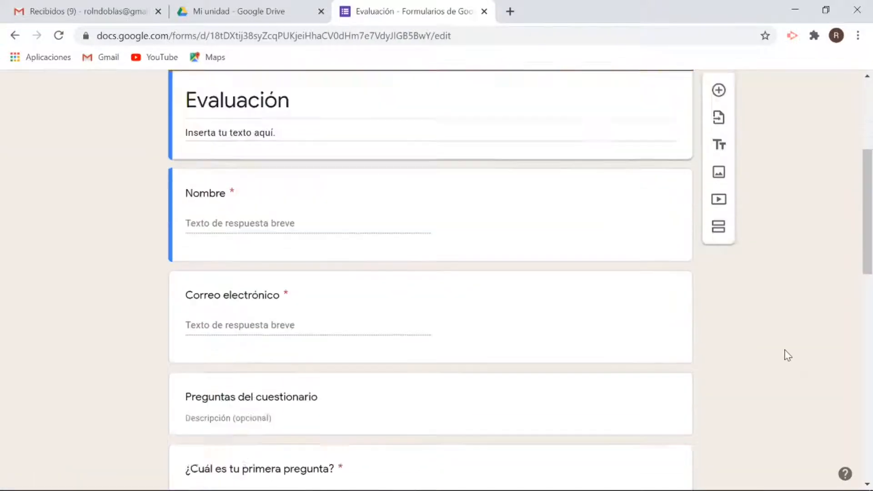
pyautogui.scroll(-15, 788, 354)
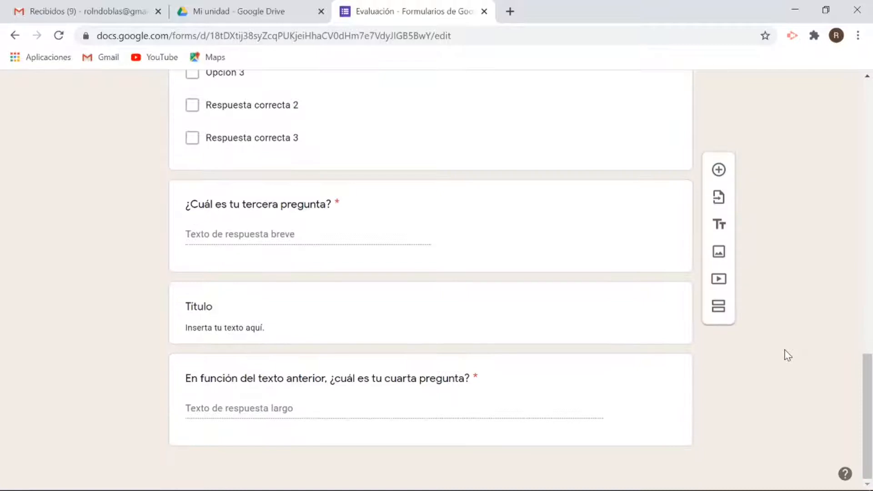
pyautogui.scroll(15, 788, 354)
pyautogui.scroll(-3, 787, 355)
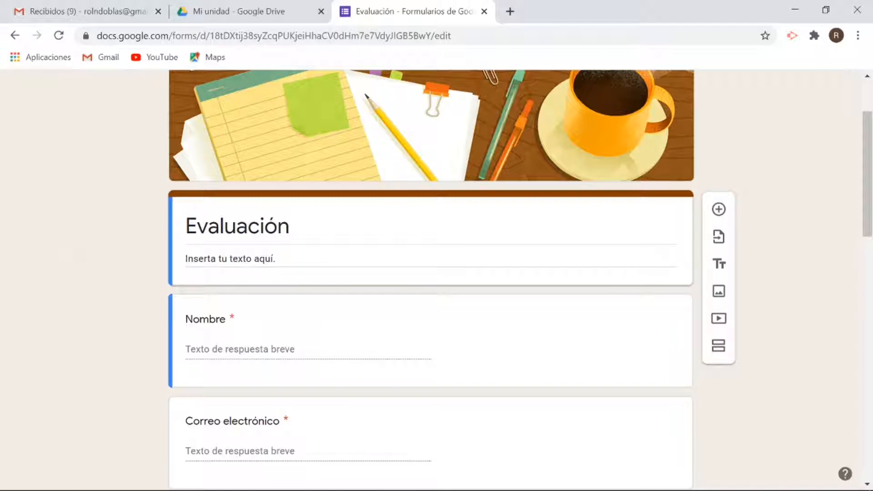
# - Rename the form title to 'Quiz 1', fixing the 'Quize' typo
pyautogui.click(237, 226)
pyautogui.press('BackSpace')
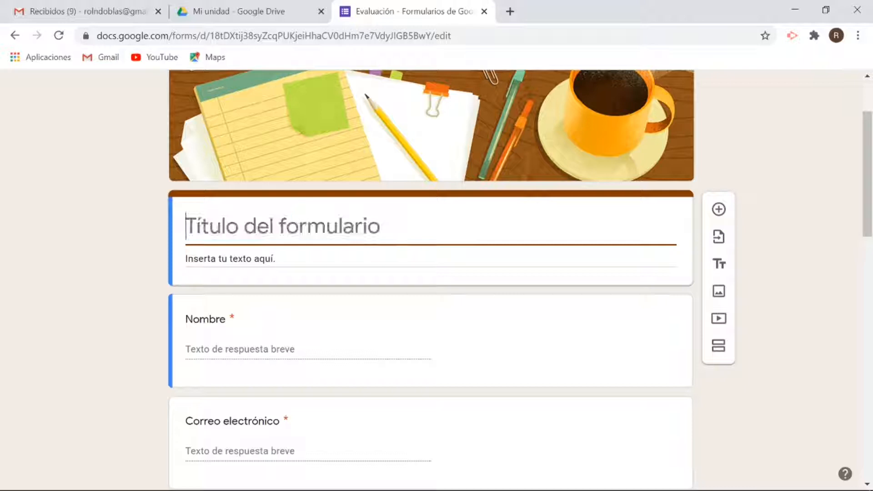
pyautogui.write('Quize 1')
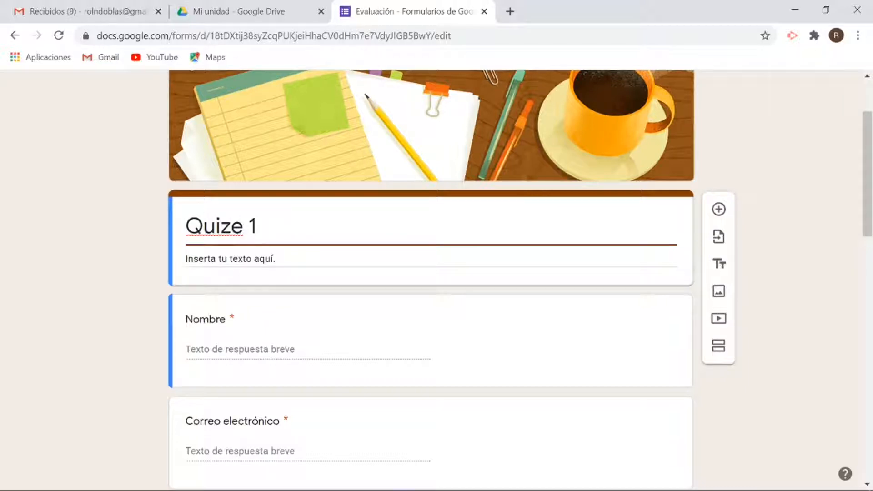
pyautogui.click(243, 226)
pyautogui.press('BackSpace')
# - Enter 'Simple past quiz' as the form description
pyautogui.press('Tab')
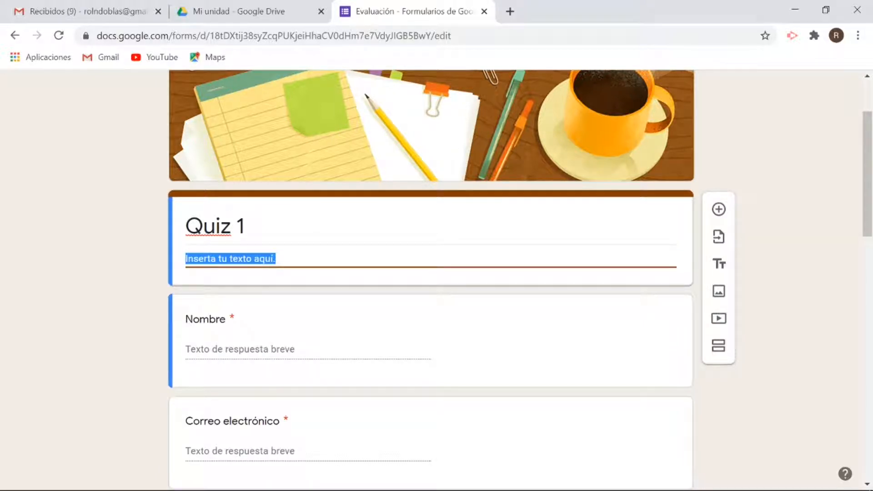
pyautogui.write('Simple past')
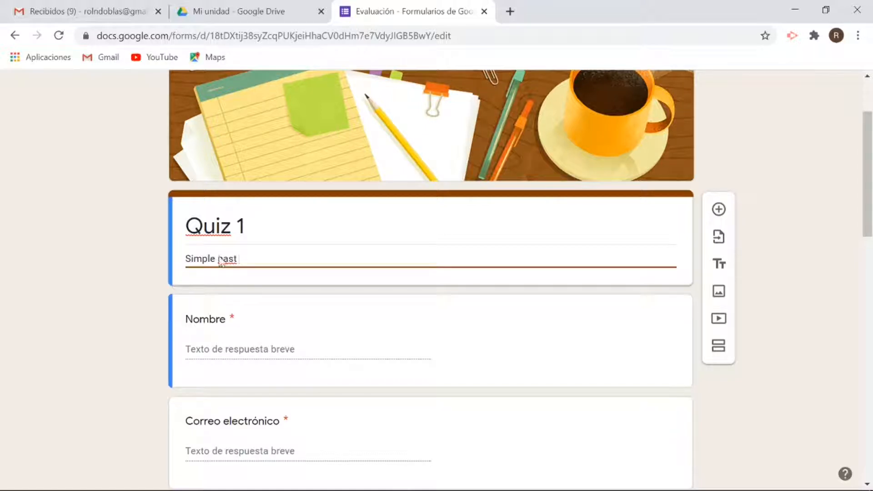
pyautogui.write(' quiz')
pyautogui.scroll(-3, 105, 266)
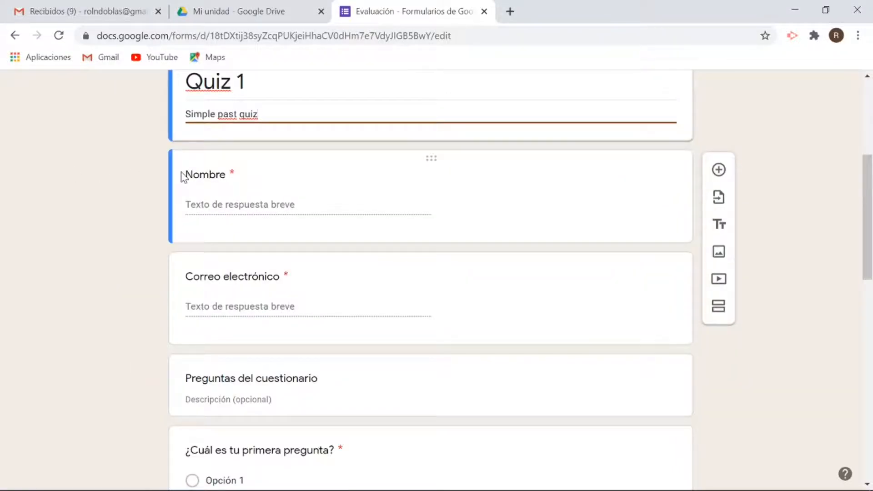
pyautogui.click(216, 176)
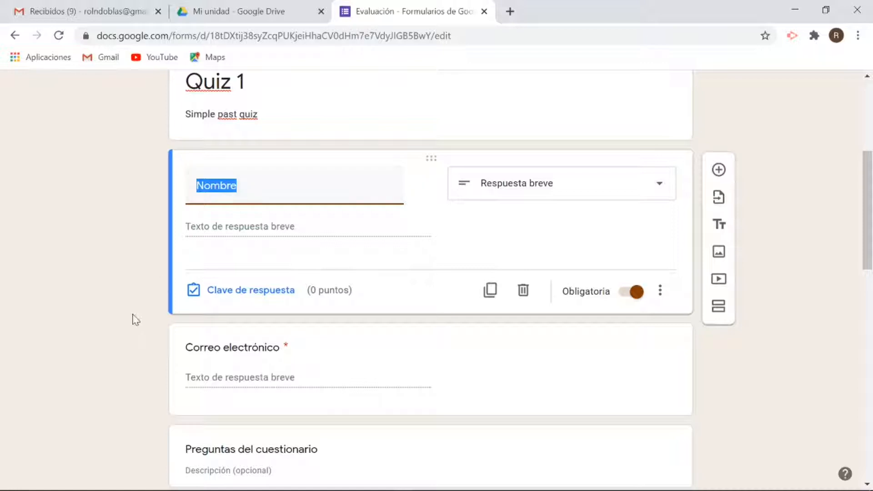
pyautogui.scroll(-2, 132, 317)
pyautogui.click(231, 248)
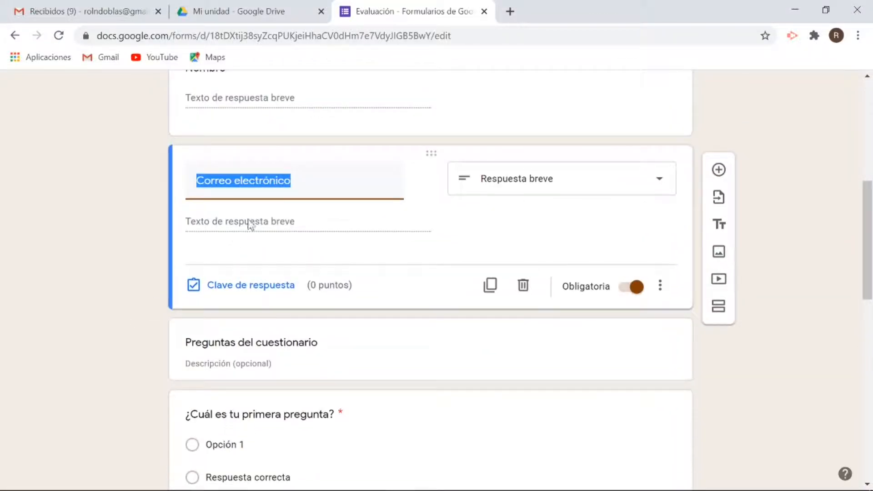
pyautogui.scroll(3, 150, 255)
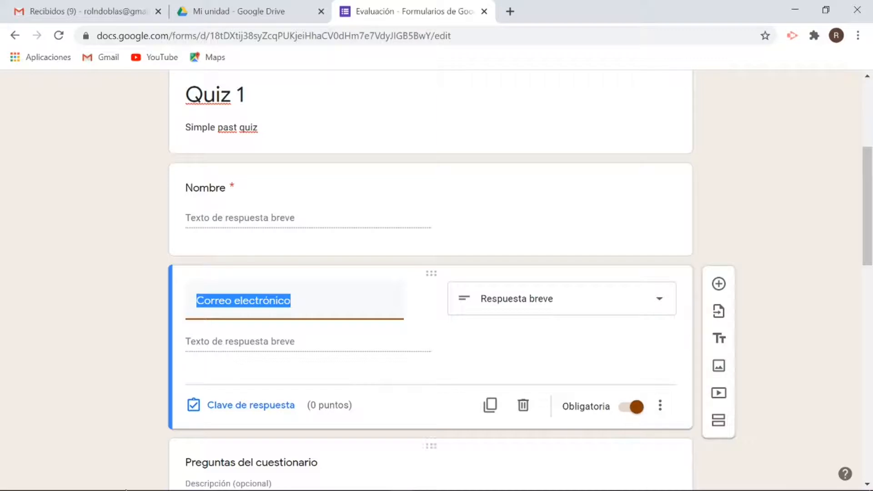
pyautogui.scroll(-5, 28, 322)
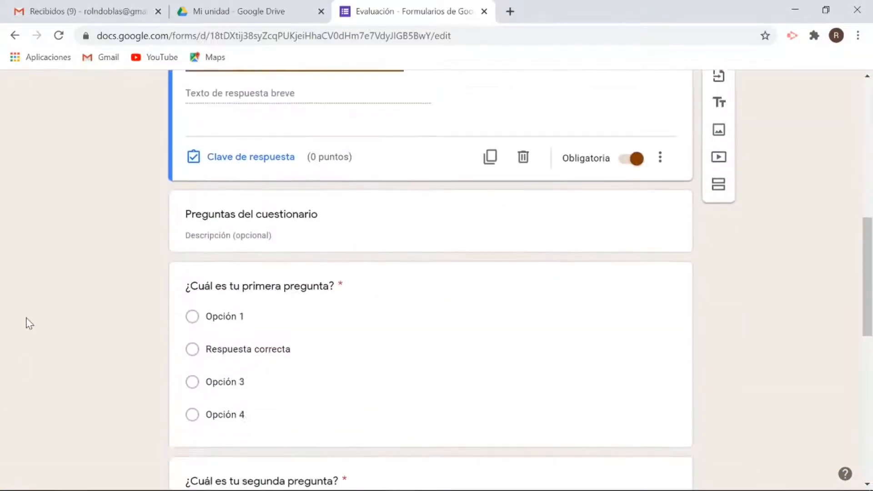
pyautogui.scroll(-4, 28, 322)
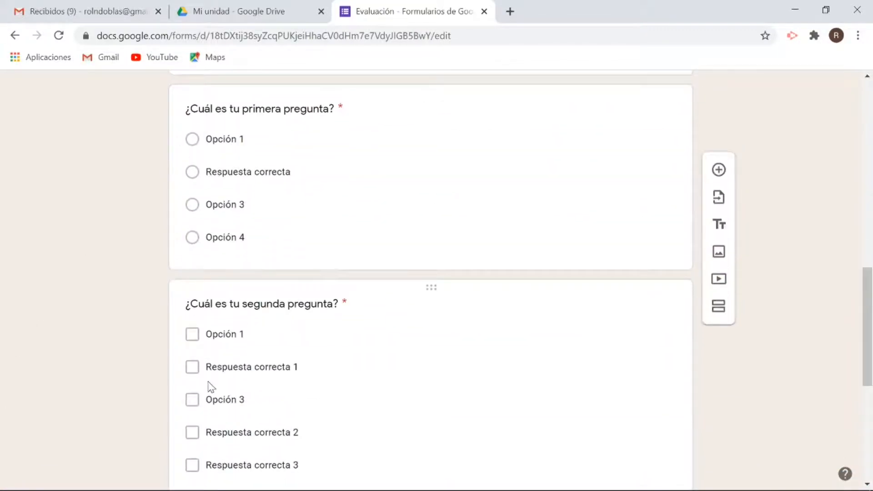
pyautogui.scroll(-7, 210, 386)
pyautogui.scroll(8, 210, 387)
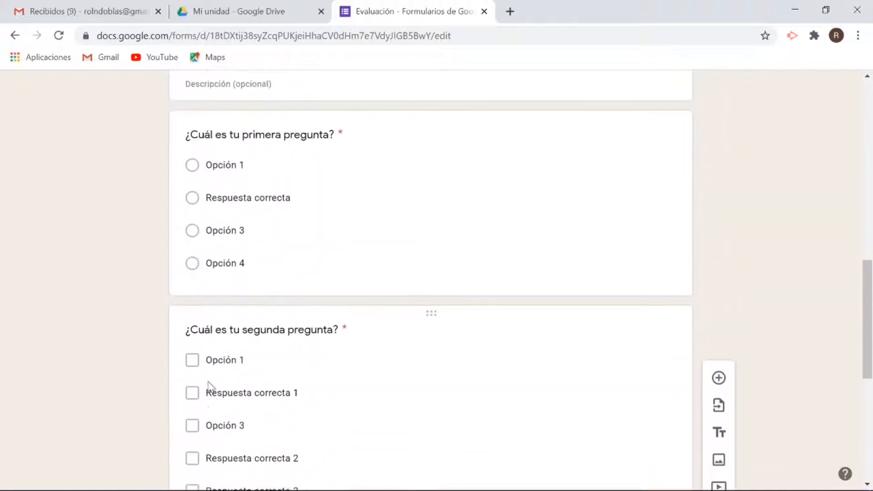
pyautogui.scroll(1, 210, 386)
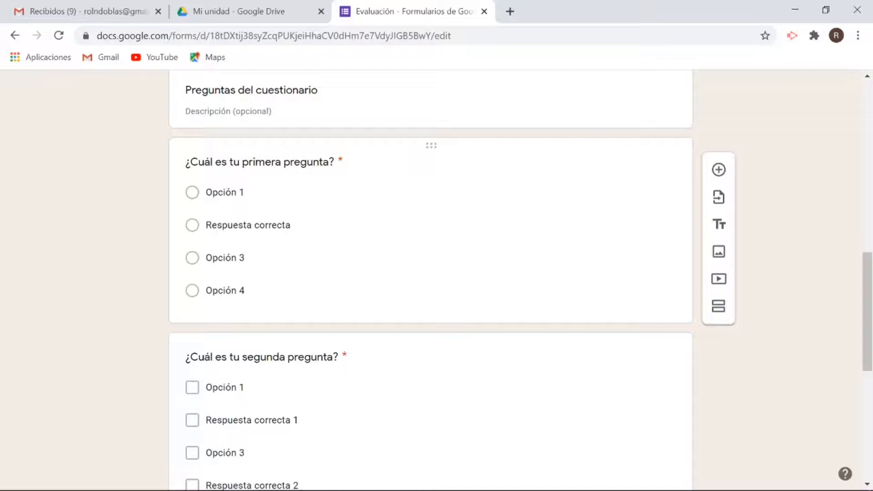
pyautogui.scroll(-3, 230, 230)
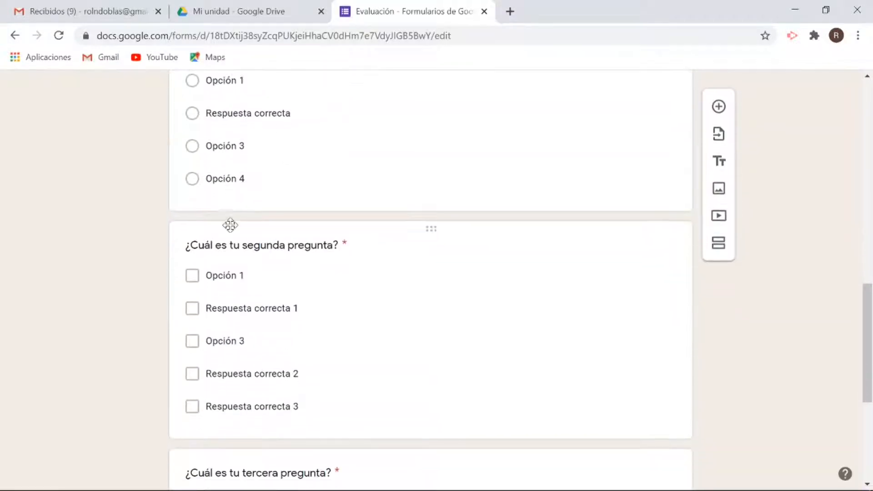
pyautogui.scroll(-4, 229, 333)
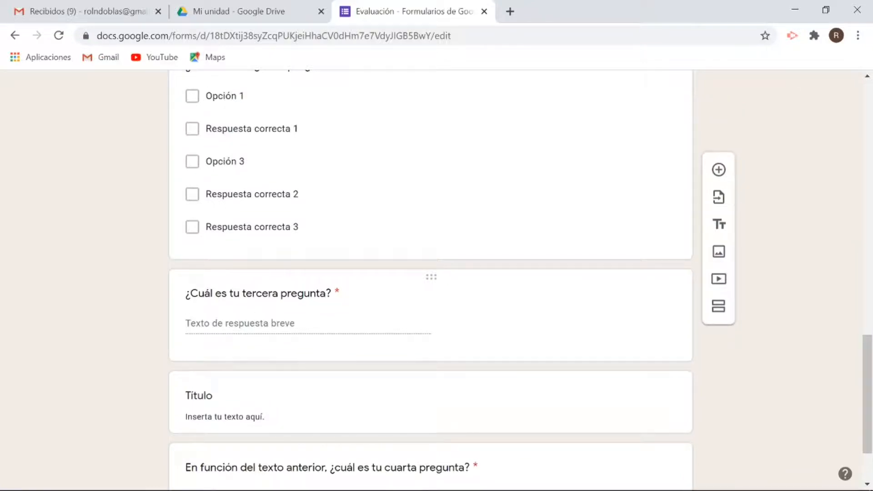
pyautogui.scroll(-2, 247, 306)
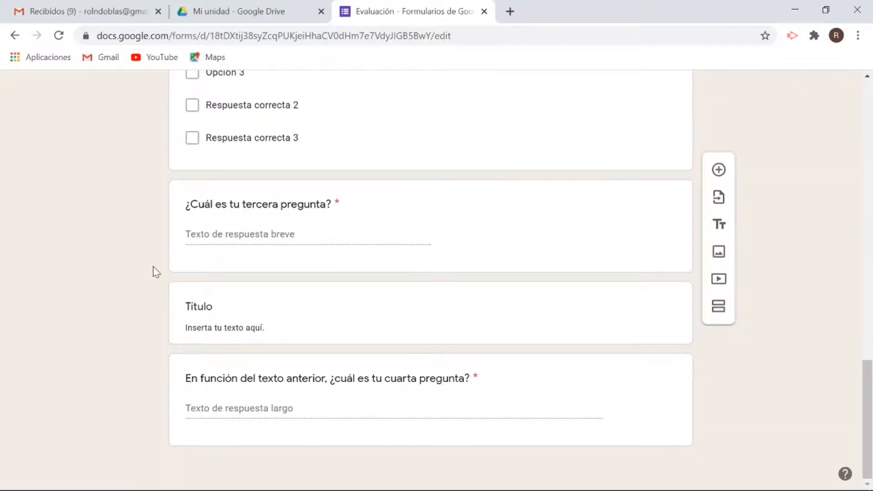
pyautogui.scroll(4, 154, 271)
pyautogui.scroll(4, 154, 272)
pyautogui.scroll(2, 153, 272)
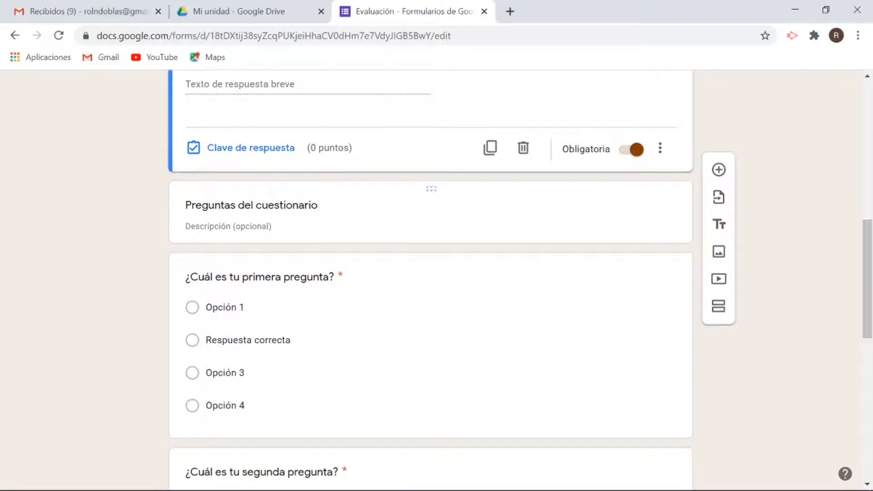
pyautogui.scroll(3, 656, 225)
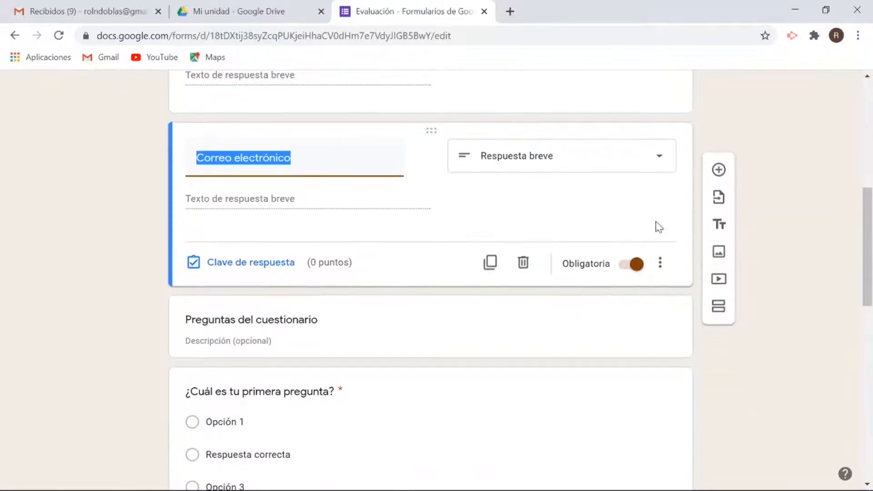
pyautogui.scroll(-3, 488, 236)
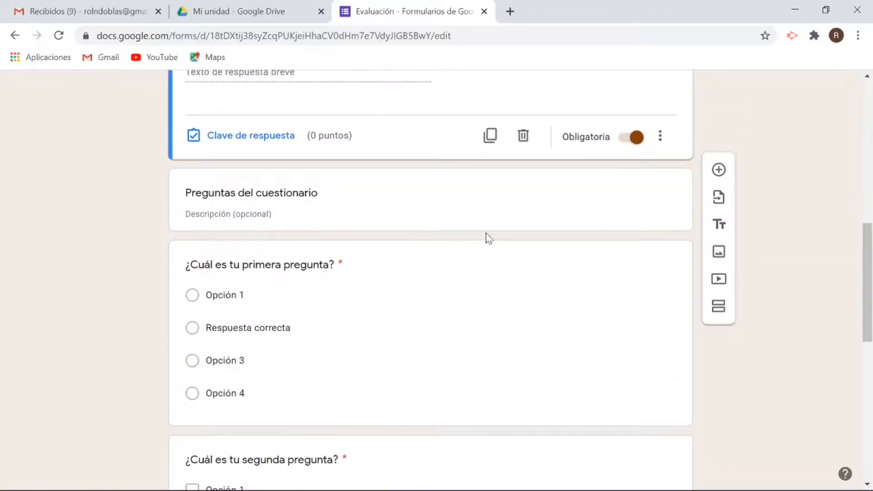
pyautogui.scroll(-2, 487, 236)
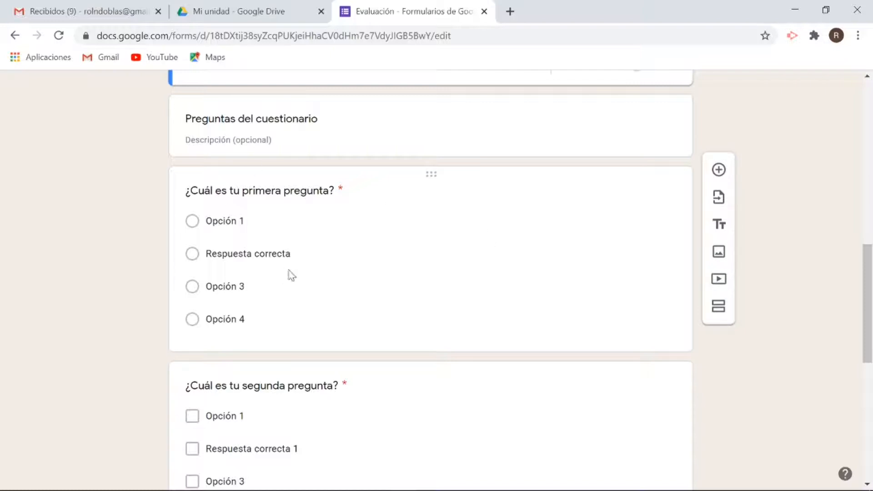
pyautogui.scroll(-2, 307, 295)
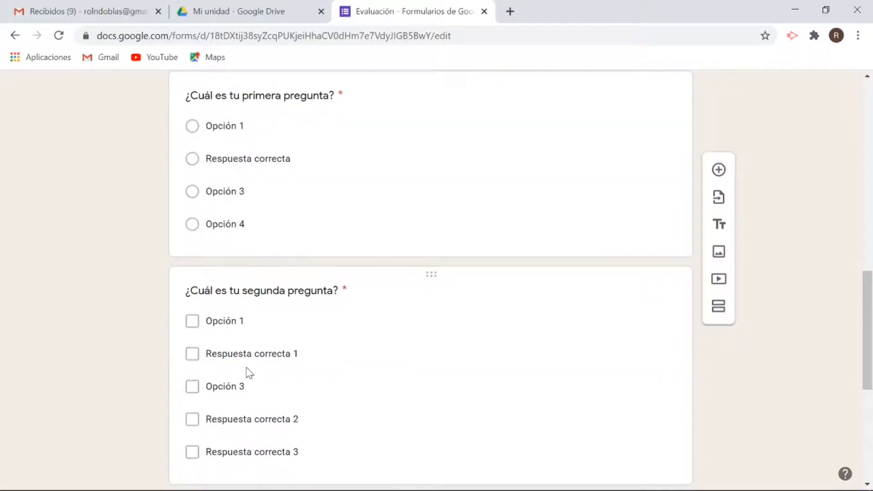
pyautogui.scroll(4, 397, 295)
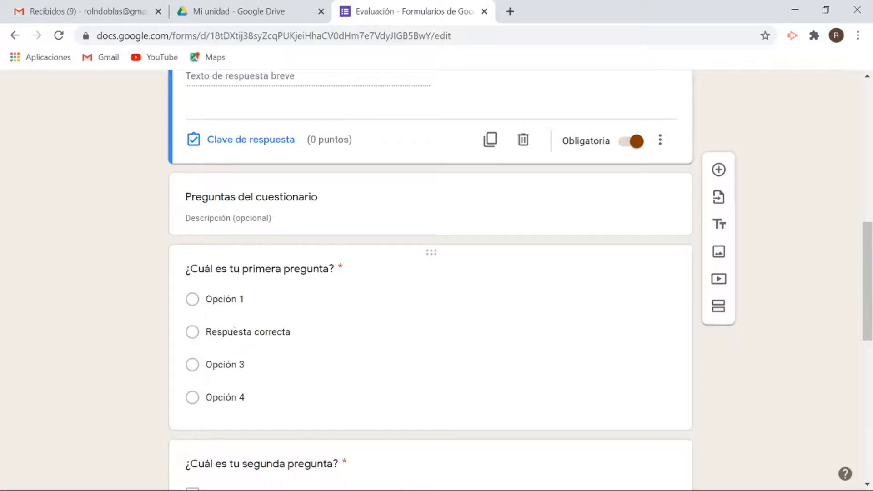
# - Make the first question 'I ________ to the party with Ann last week.' with options were, go, went, come
pyautogui.click(272, 272)
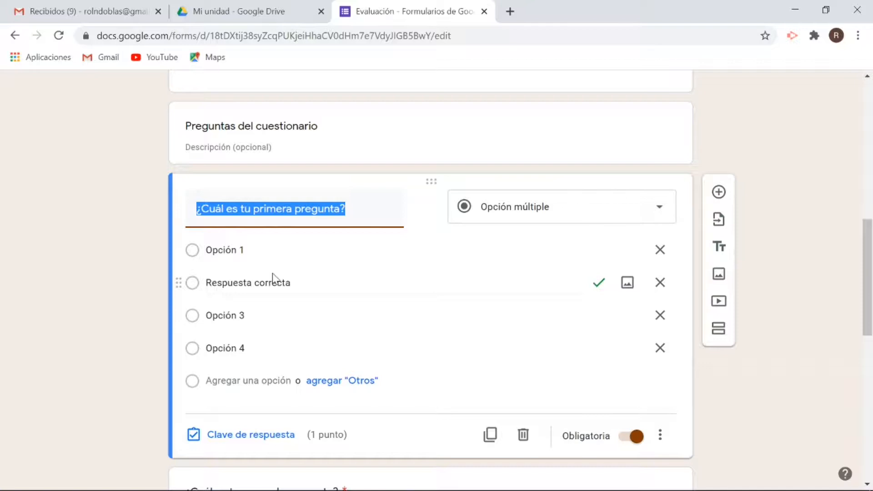
pyautogui.press('BackSpace')
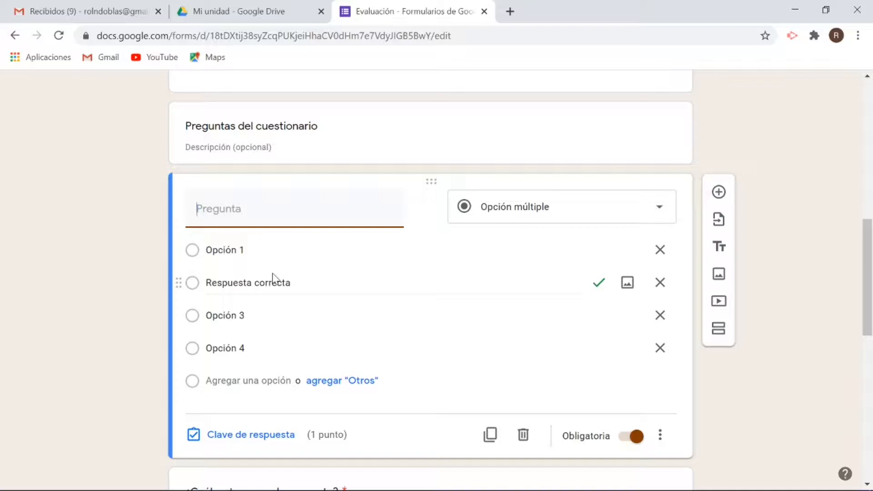
pyautogui.write('I')
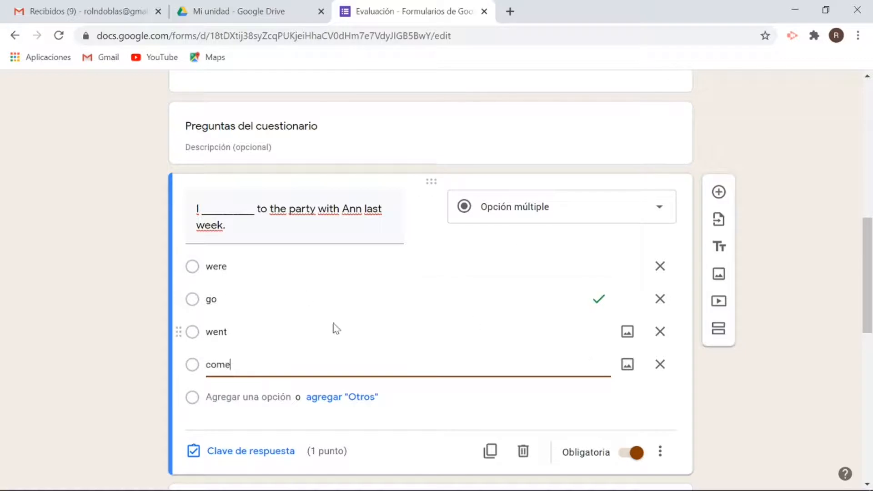
pyautogui.scroll(-2, 172, 361)
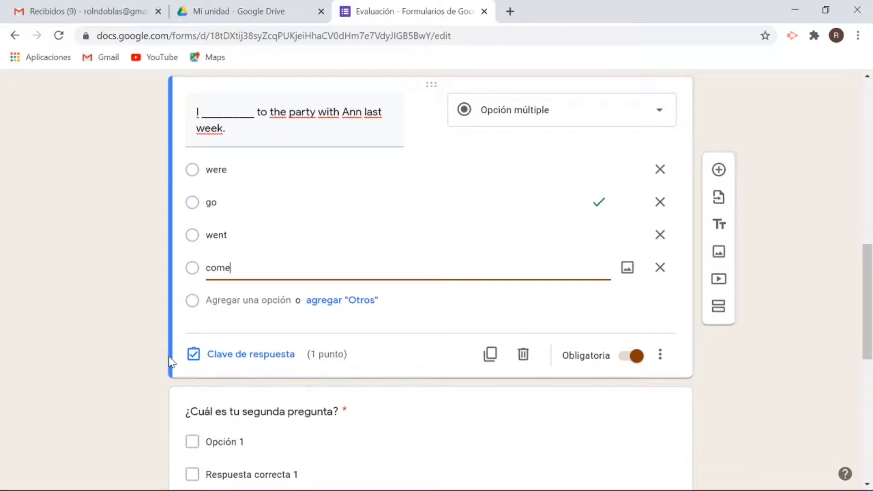
# - In the first question's answer key, make went the only correct answer, worth 1 point
pyautogui.click(257, 355)
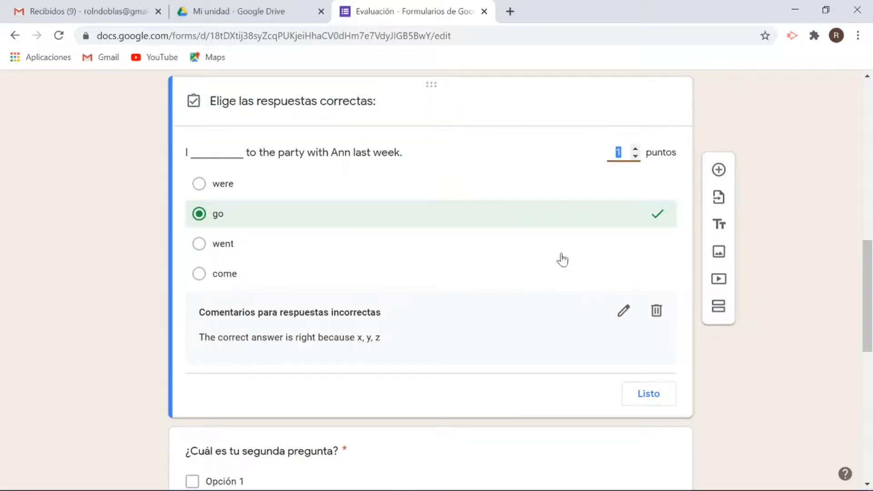
pyautogui.click(654, 249)
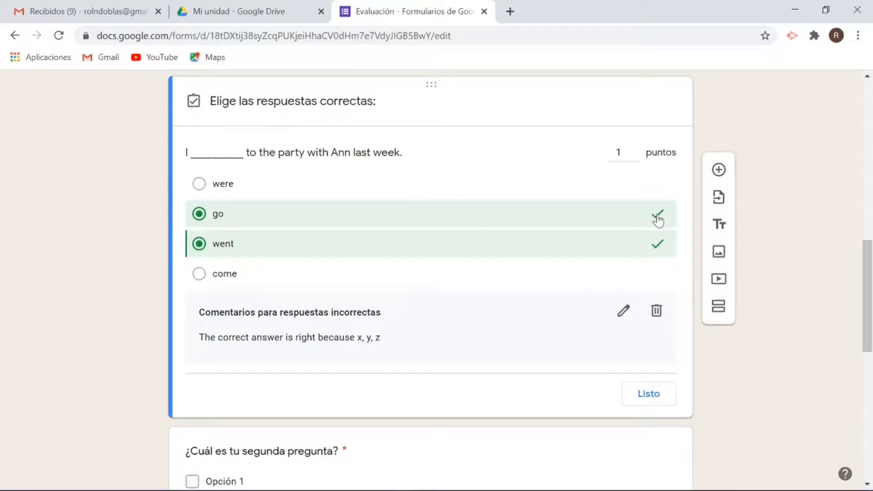
pyautogui.click(657, 220)
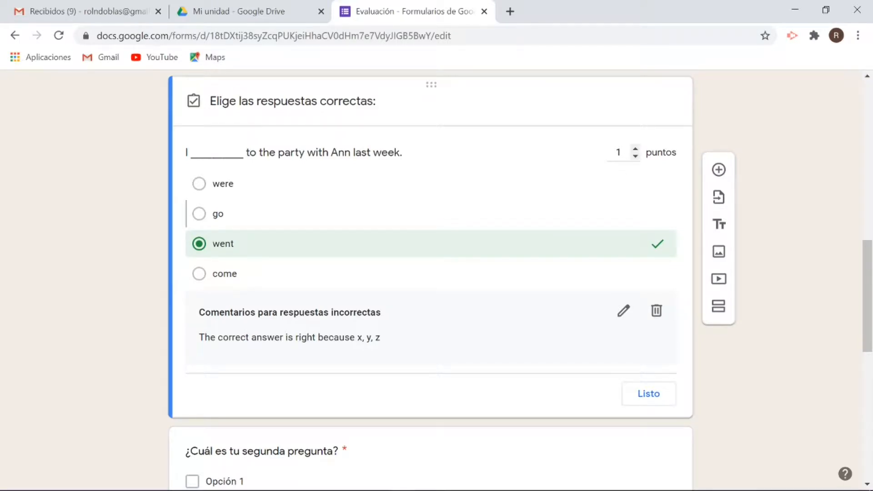
pyautogui.click(619, 152)
pyautogui.write('0')
pyautogui.scroll(-2, 130, 189)
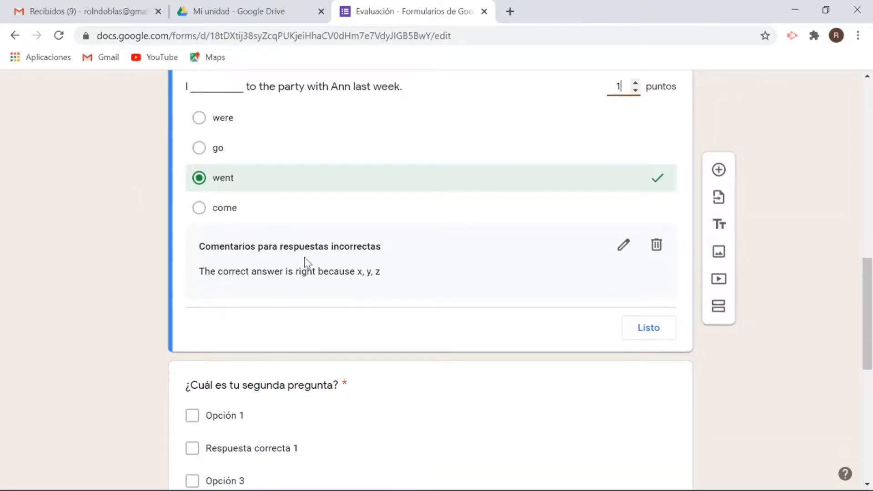
# - Save incorrect-answer feedback explaining went is the simple past of go, then close the answer key
pyautogui.click(623, 250)
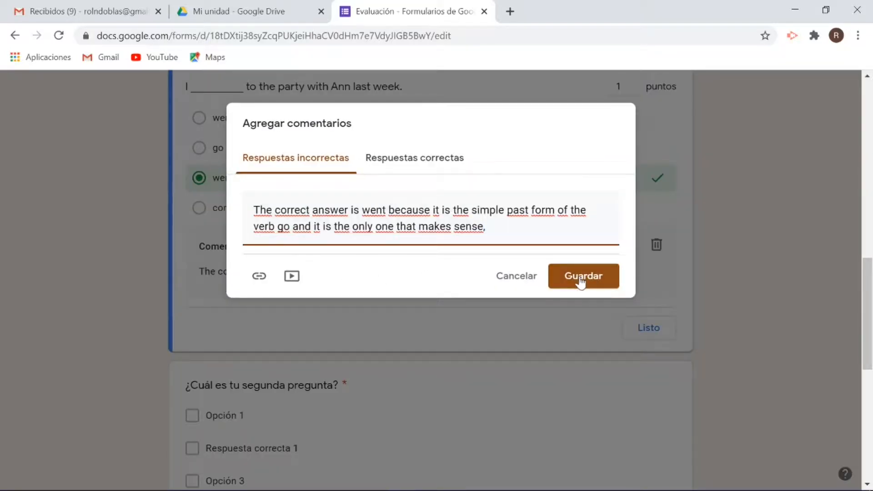
pyautogui.click(581, 278)
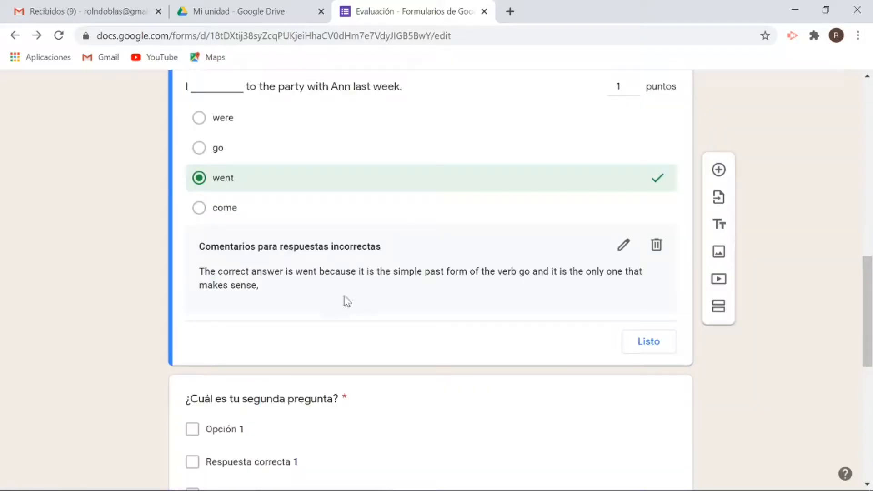
pyautogui.scroll(1, 451, 281)
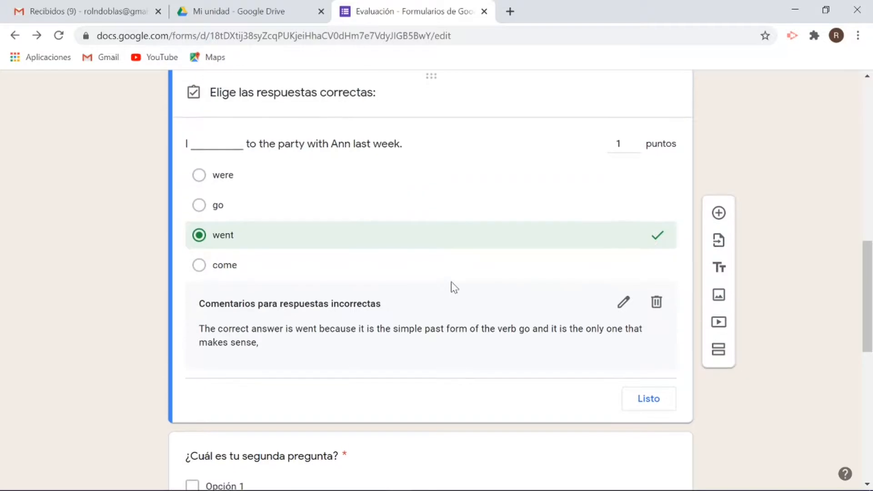
pyautogui.scroll(-1, 451, 282)
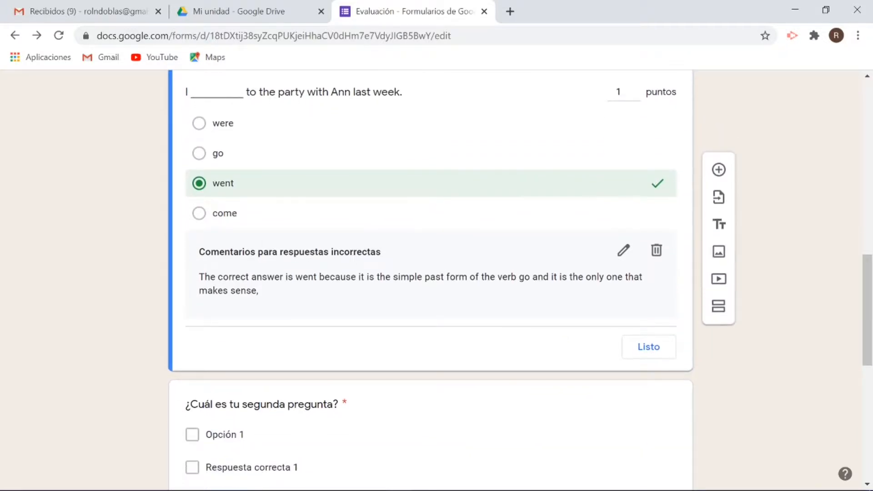
pyautogui.click(649, 350)
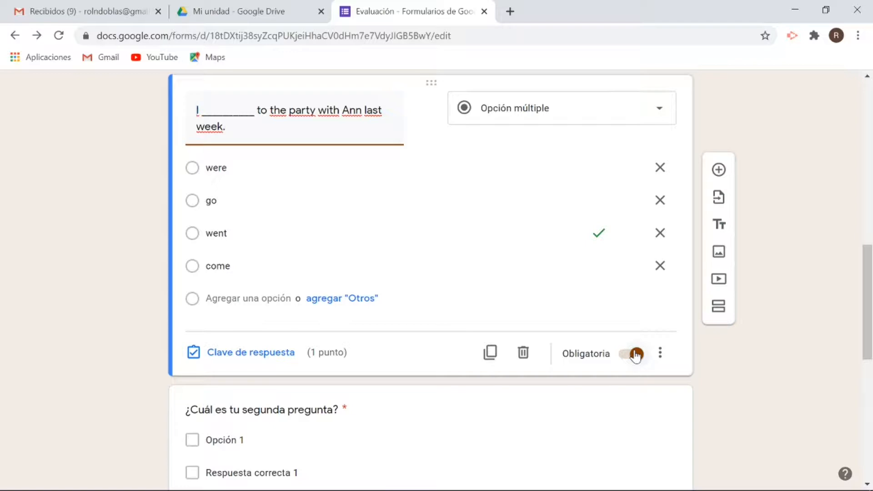
# - Add a new question below the party question and set its type to Opción múltiple
pyautogui.scroll(-2, 707, 374)
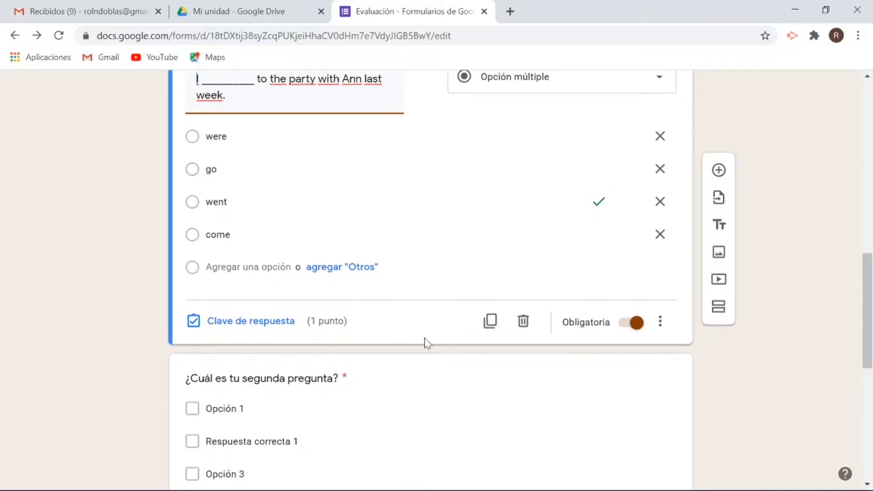
pyautogui.scroll(-1, 424, 342)
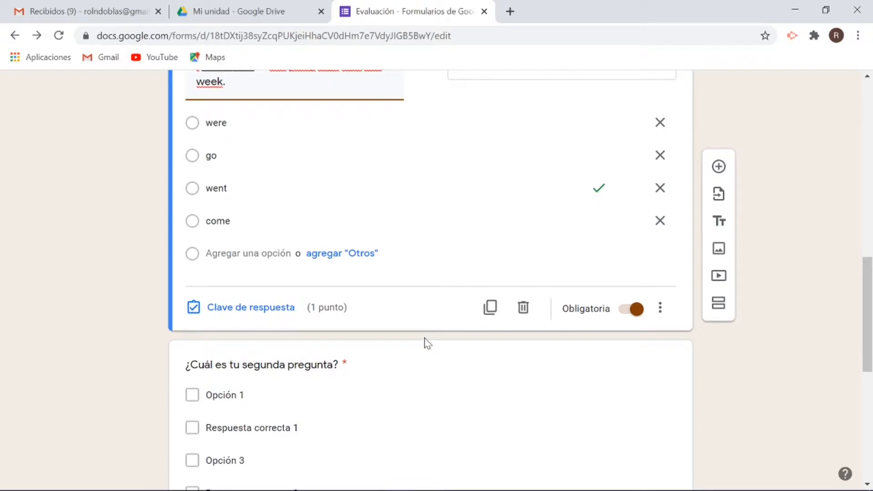
pyautogui.click(718, 171)
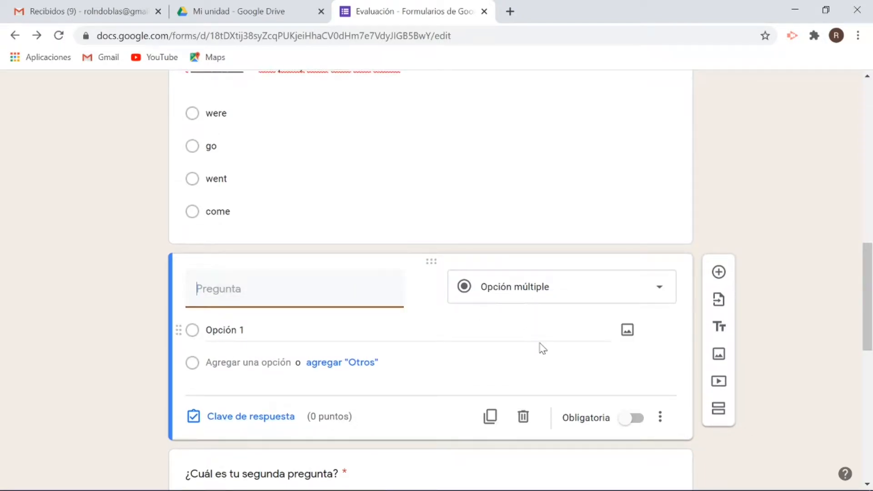
pyautogui.scroll(2, 541, 347)
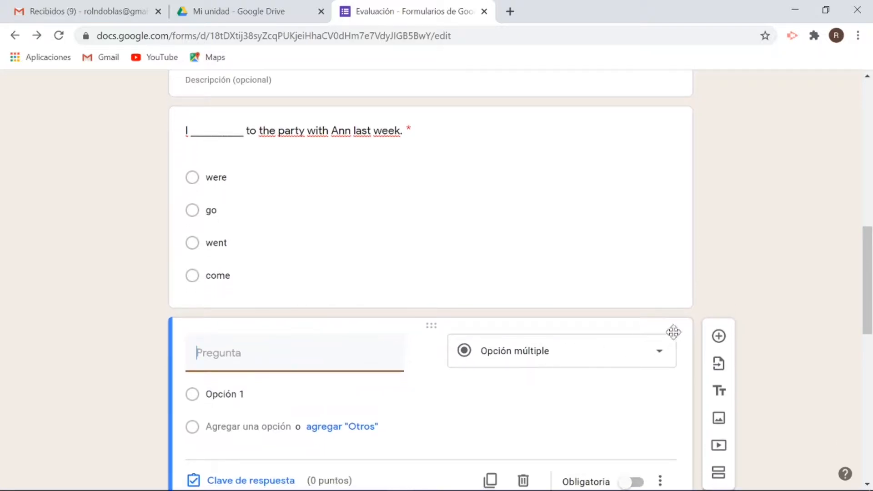
pyautogui.click(661, 354)
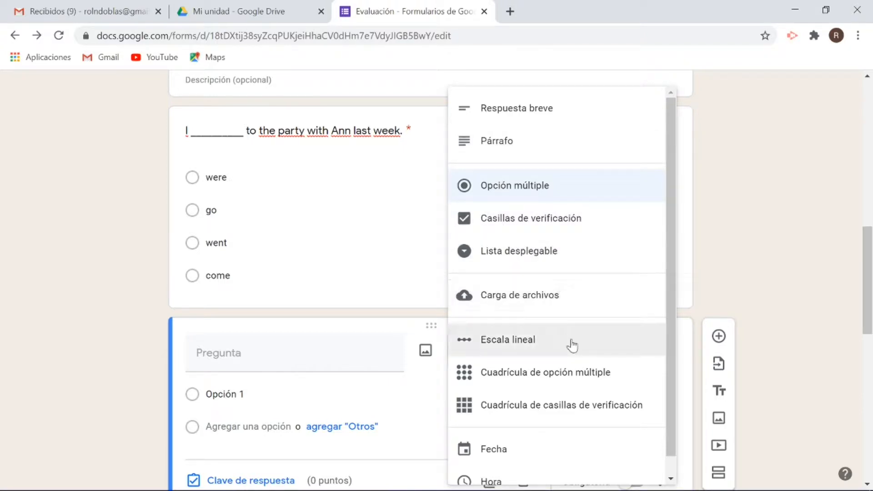
pyautogui.scroll(-1, 572, 345)
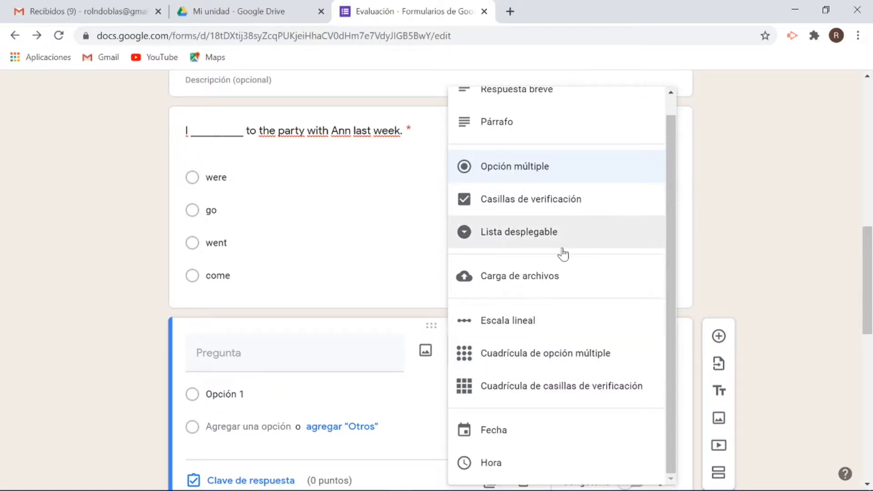
pyautogui.click(530, 172)
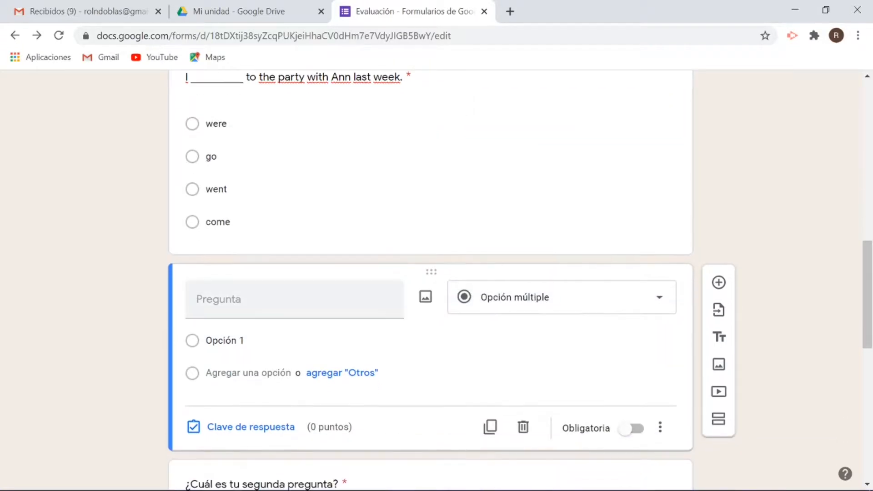
# - Paste 'My family ________ in Los Angeles many years ago.' and add options lives, live, lived, is lived
pyautogui.scroll(1, 241, 311)
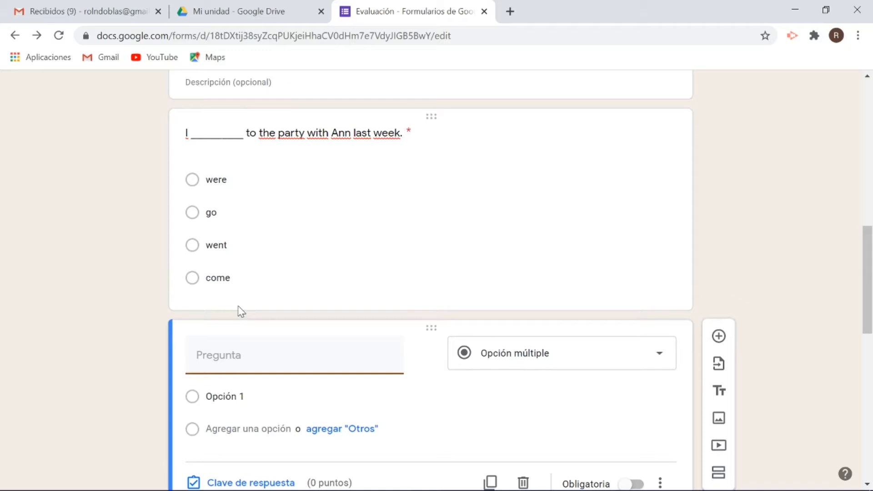
pyautogui.write('My family ___________ in Los Angeles many years ago.')
pyautogui.scroll(-3, 255, 345)
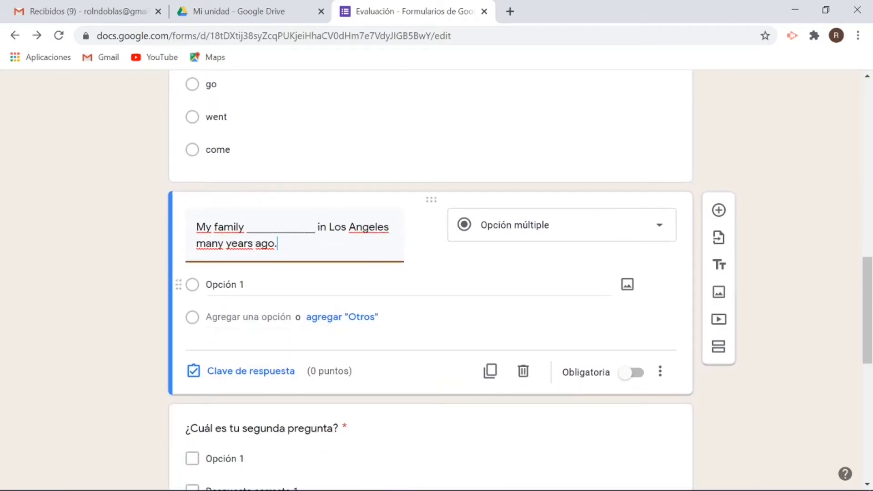
pyautogui.scroll(-1, 246, 300)
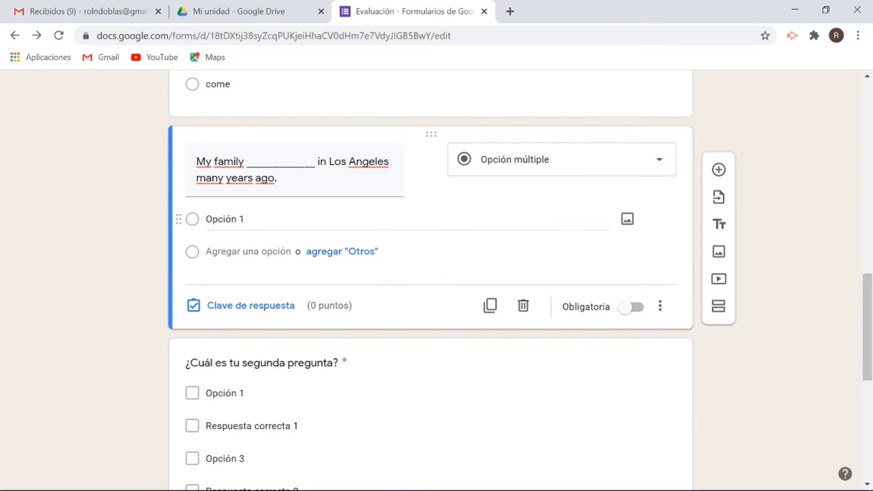
pyautogui.click(237, 219)
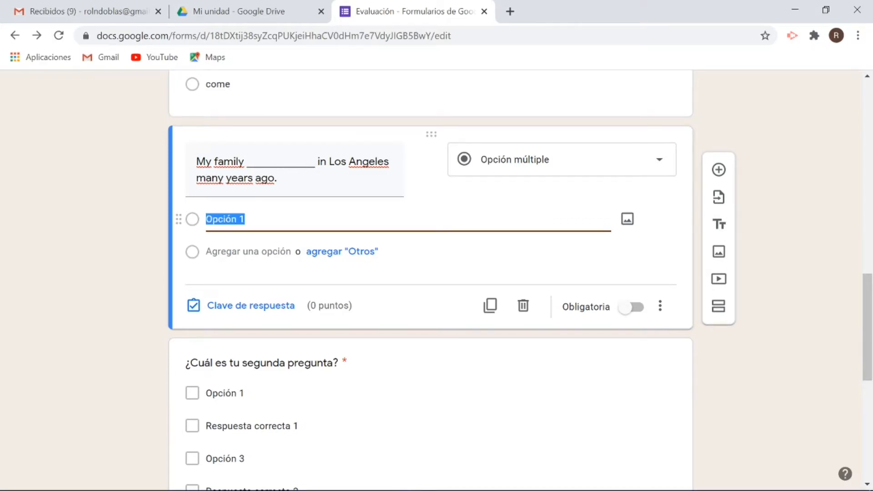
pyautogui.press('Return')
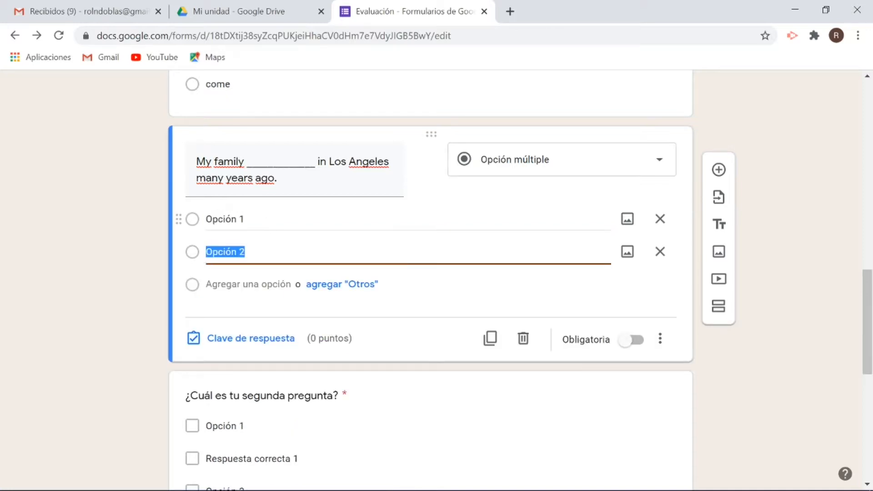
pyautogui.press('Return')
pyautogui.press('Return')
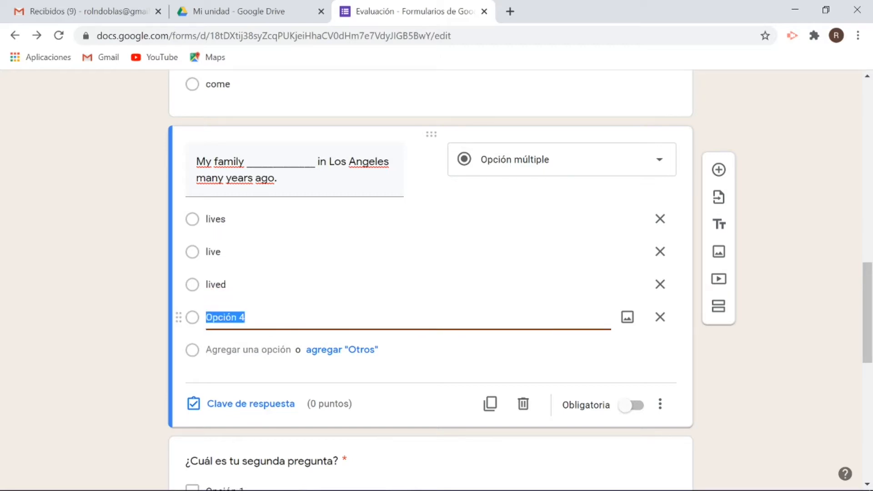
pyautogui.write('i')
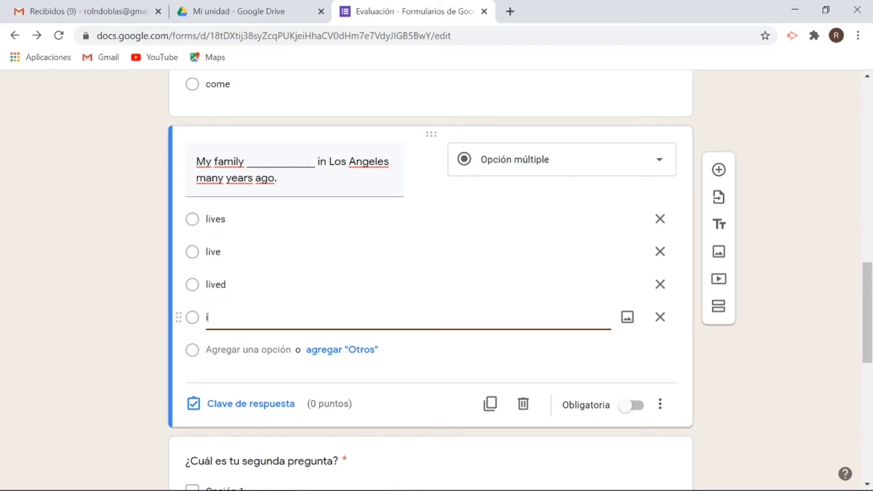
pyautogui.write('s live')
# - Mark lived correct for 1 point with wrong-answer feedback 'Check your answer this is not correct.'
pyautogui.click(246, 405)
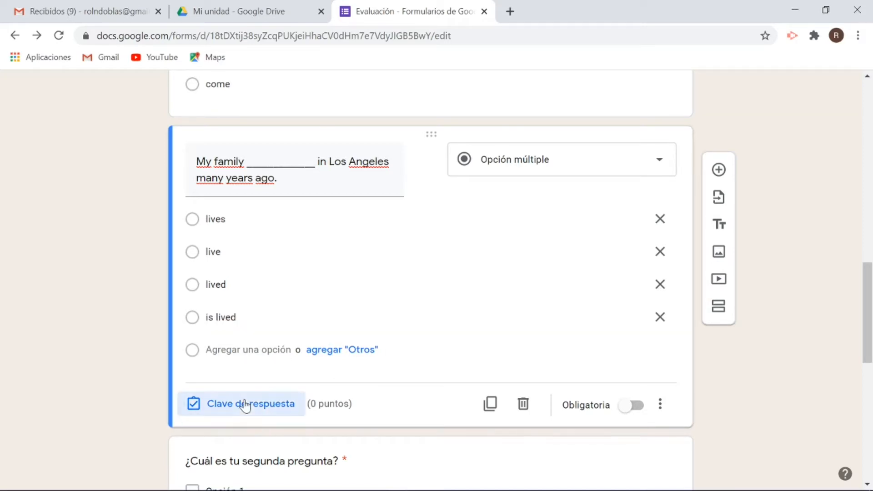
pyautogui.click(205, 294)
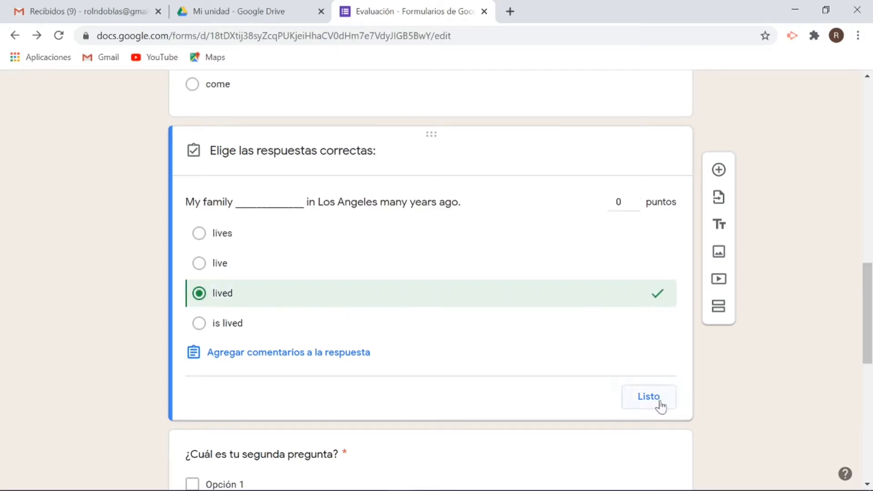
pyautogui.click(289, 353)
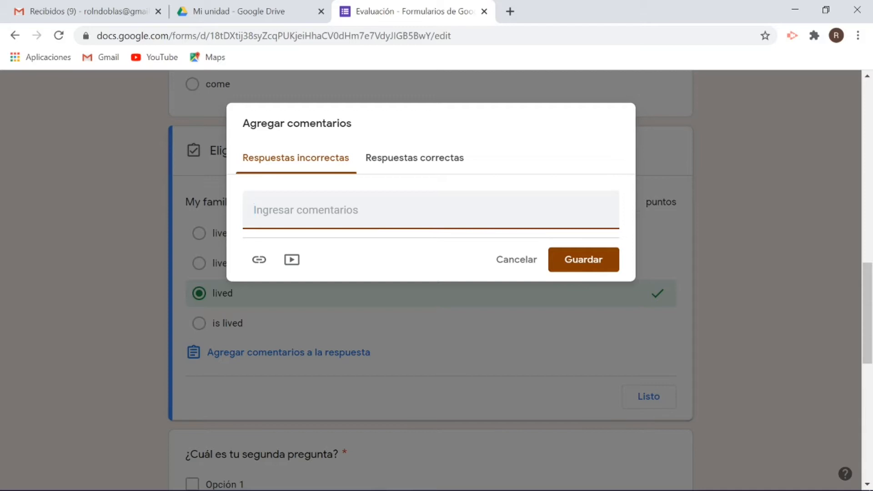
pyautogui.write('Check your answer this is not correct.')
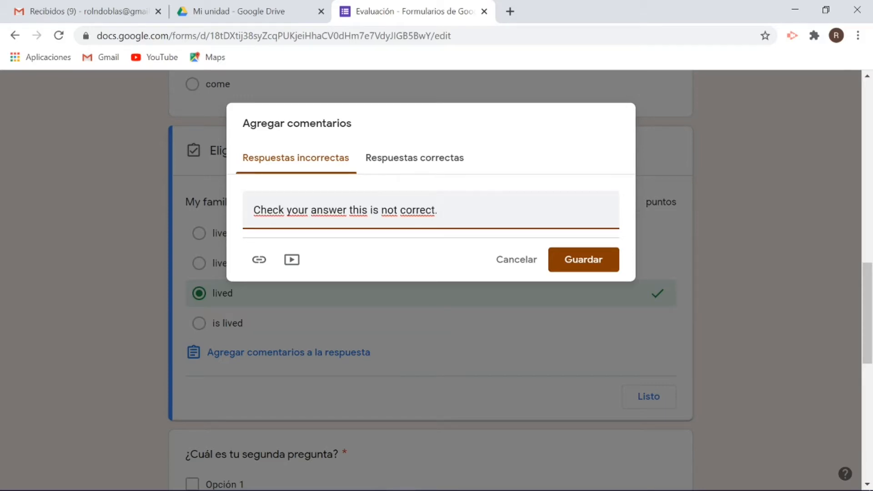
pyautogui.click(579, 259)
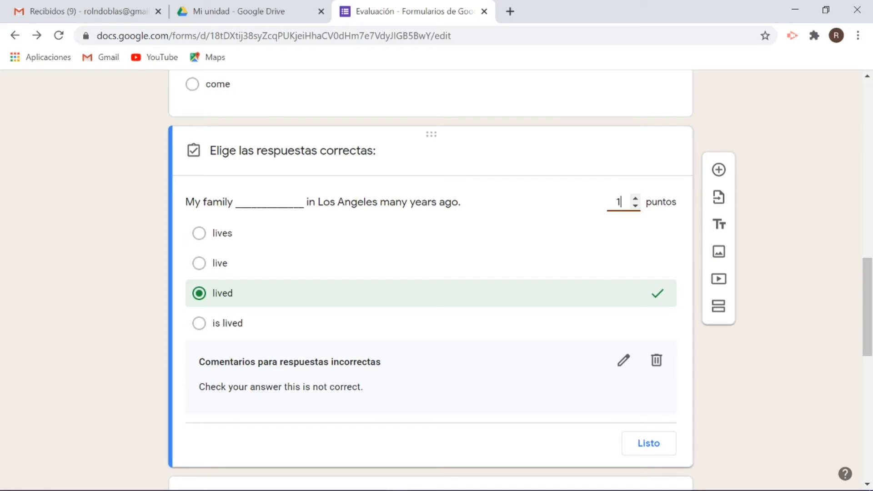
pyautogui.scroll(-1, 482, 367)
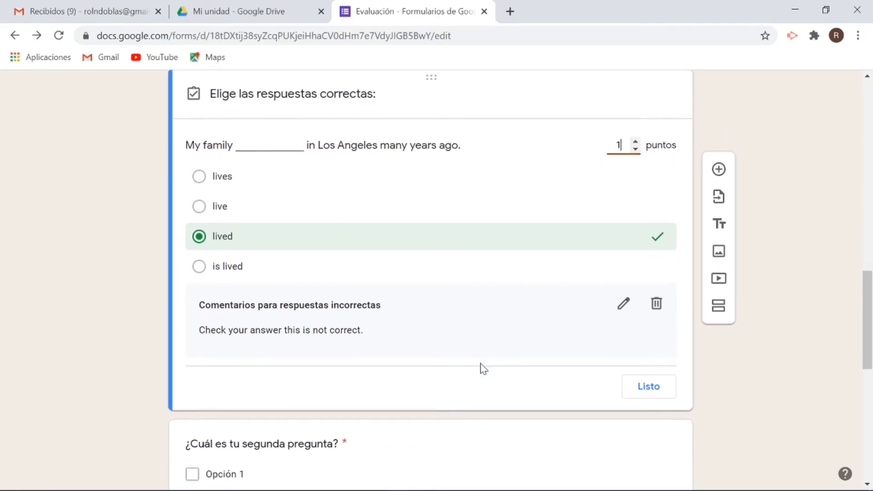
# - Close the 1-point answer key on the Los Angeles question and mark it Obligatoria
pyautogui.click(640, 387)
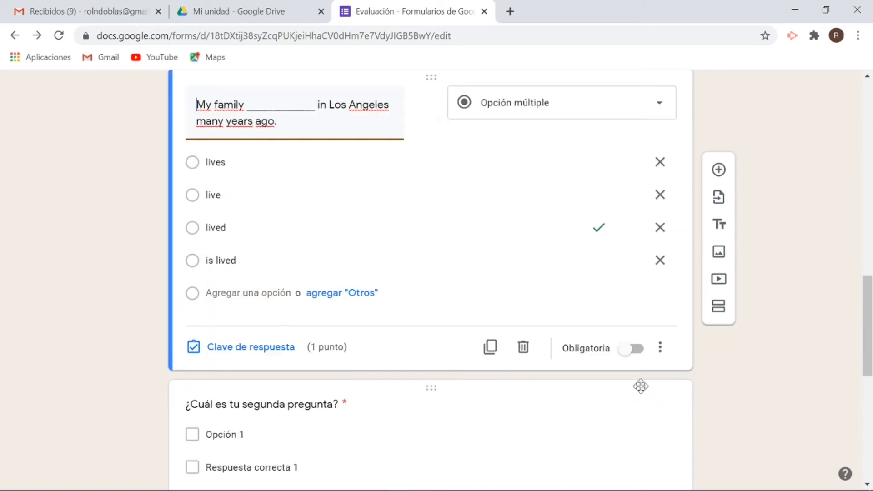
pyautogui.click(634, 349)
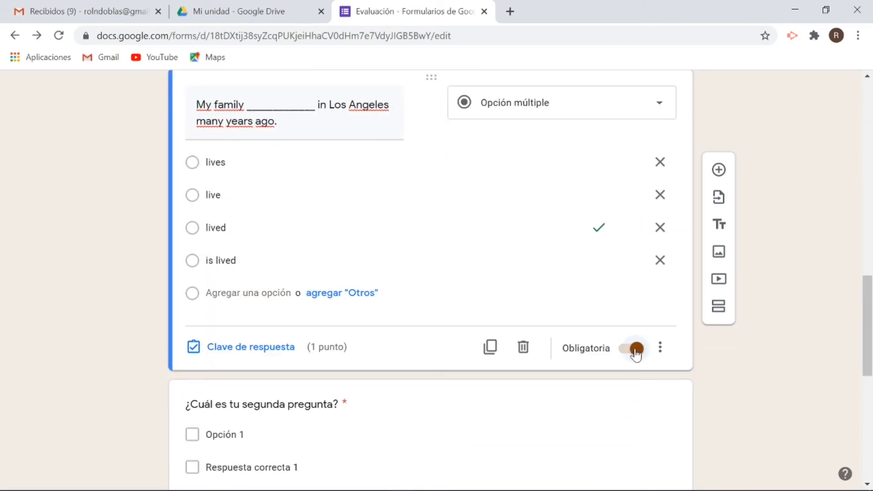
pyautogui.scroll(3, 559, 255)
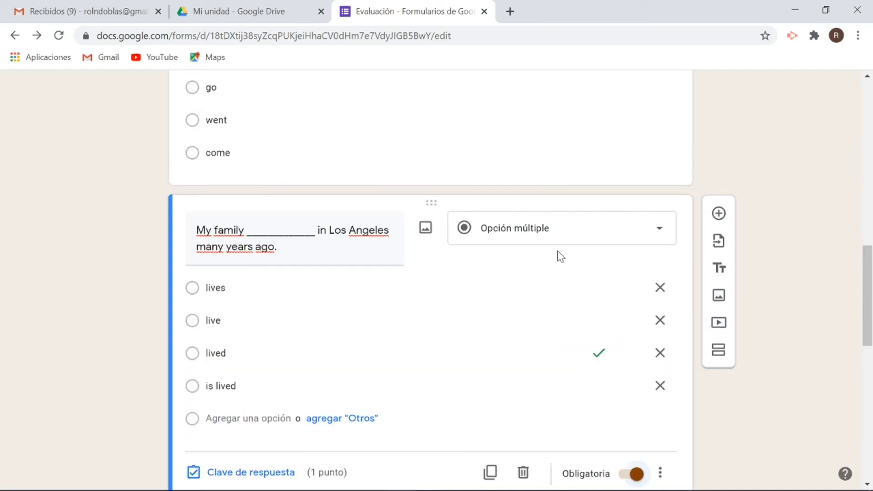
pyautogui.scroll(-1, 557, 250)
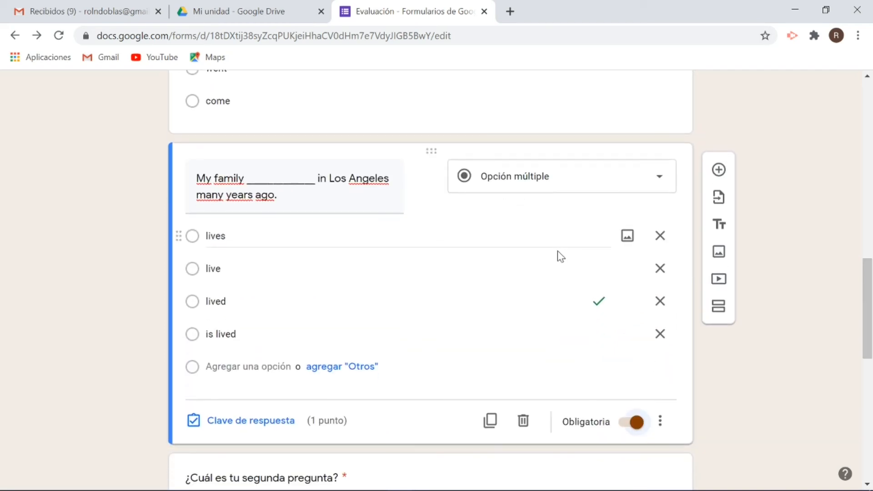